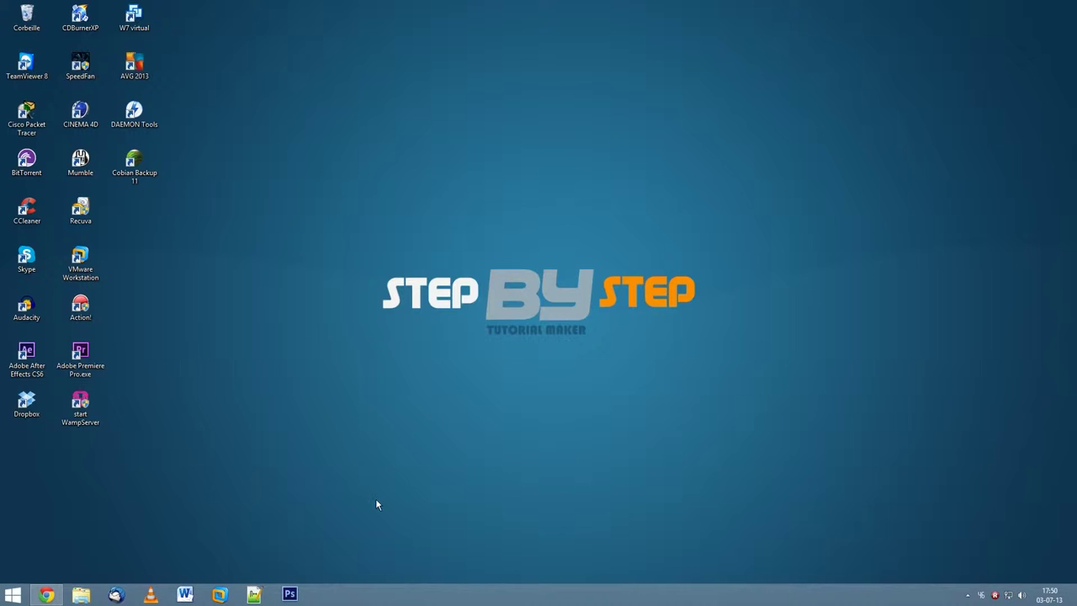
- Launch Chrome and load jeuxvideo.com from the JVC bookmark, scrolling past its World War Z ads
left_click(46, 595)
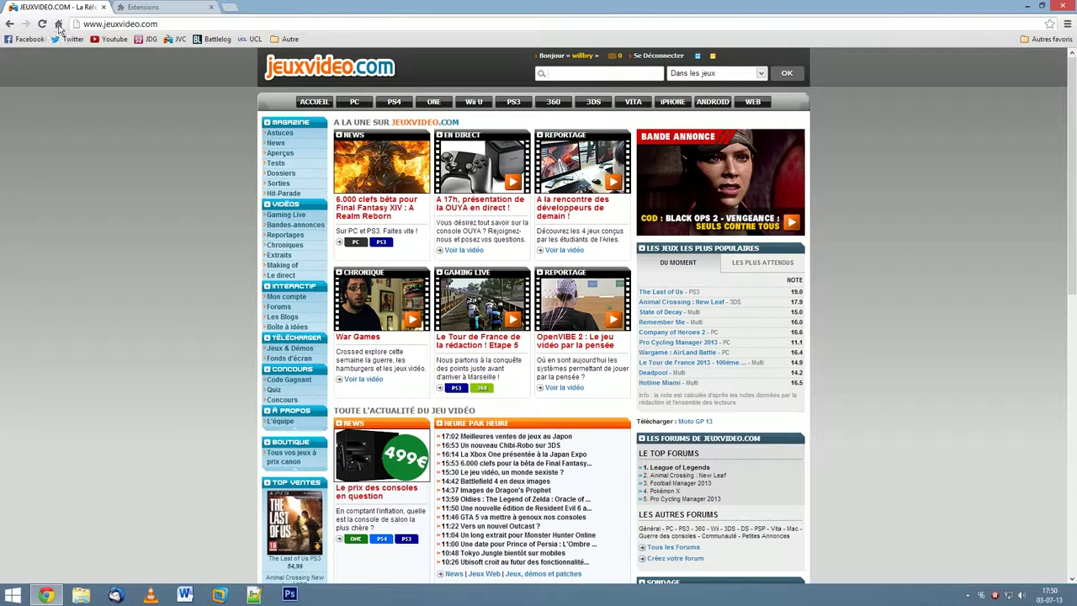
left_click(183, 45)
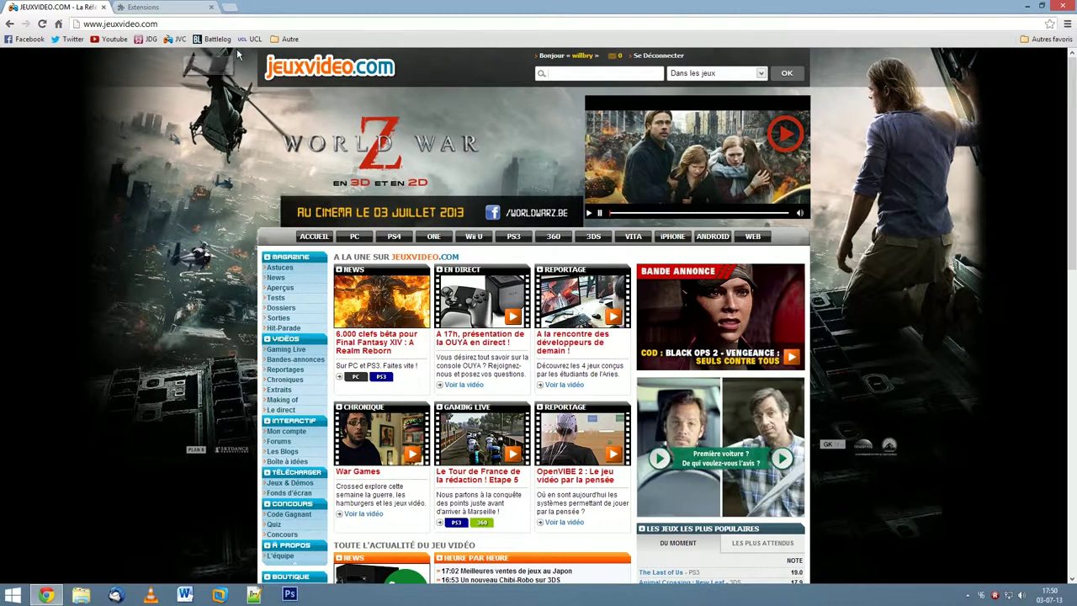
scroll(716, 184, "down", 3)
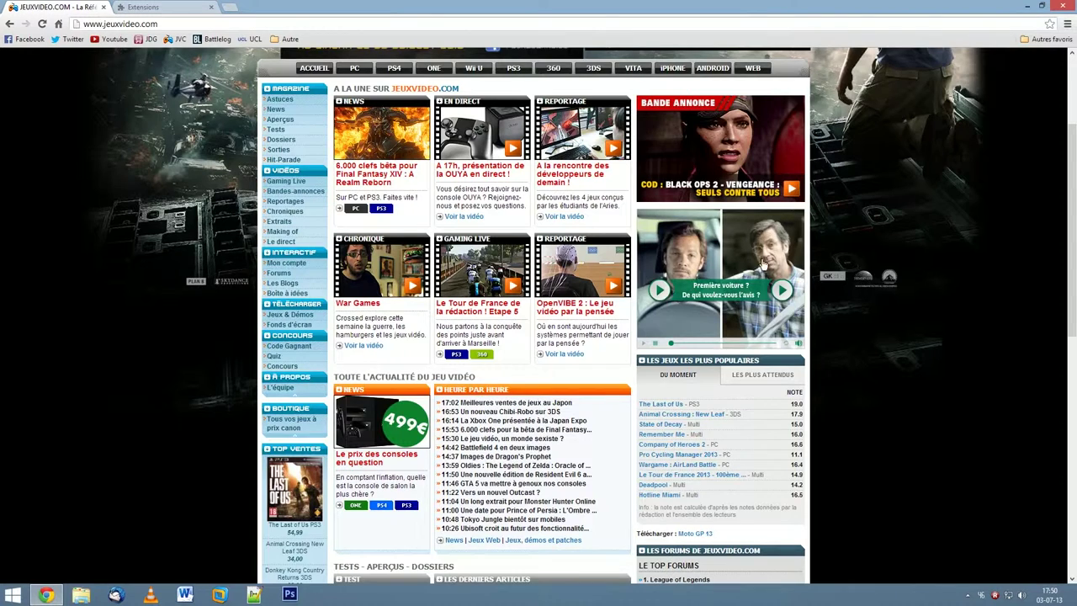
scroll(764, 264, "up", 3)
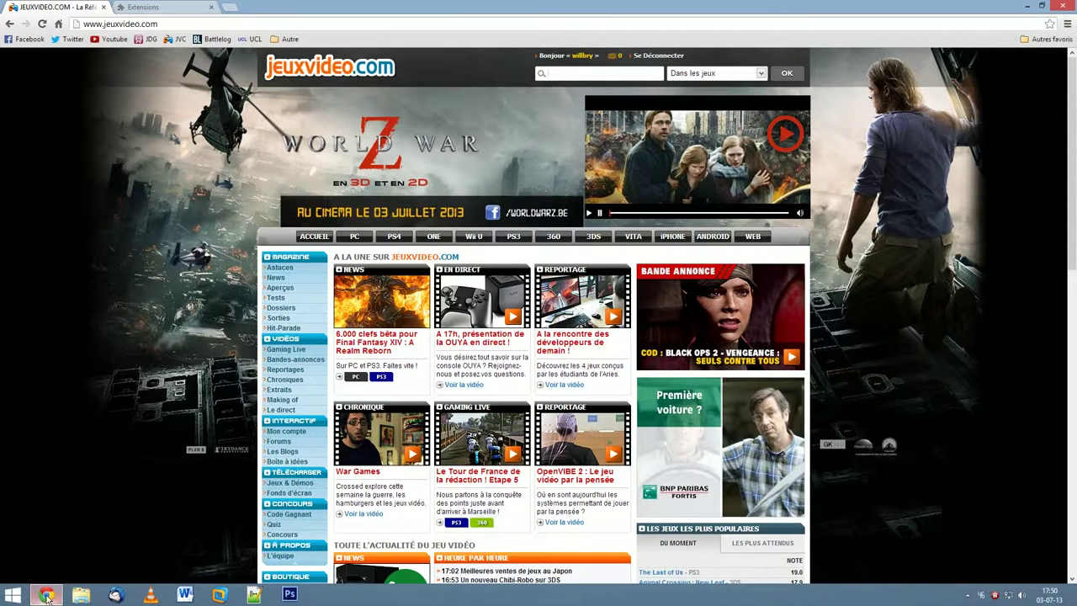
mouse_move(48, 596)
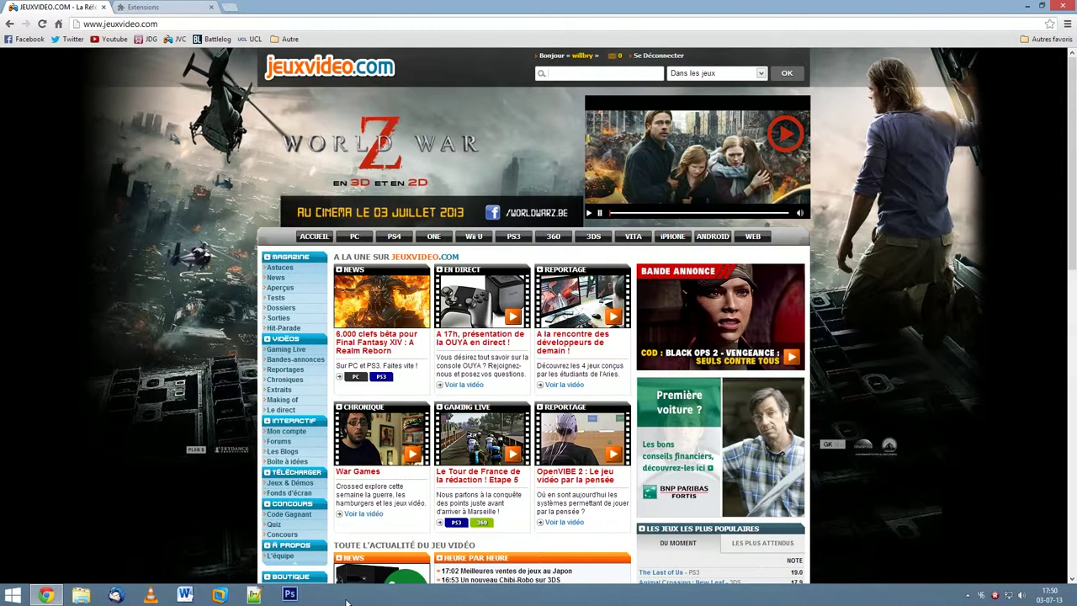
- Search Google for 'addblock plus' in a new tab
left_click(228, 7)
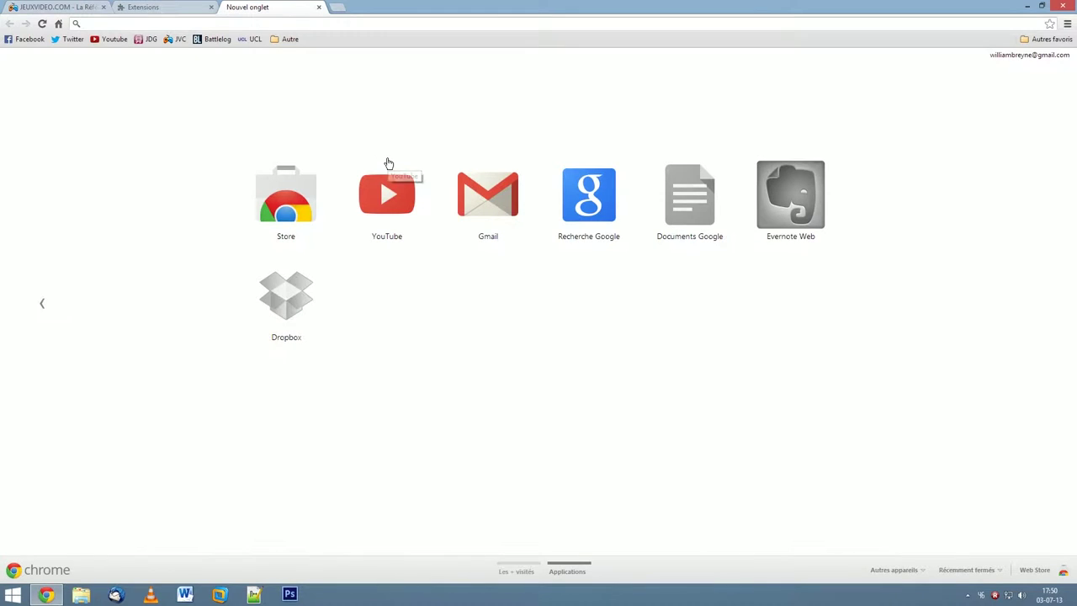
type("add")
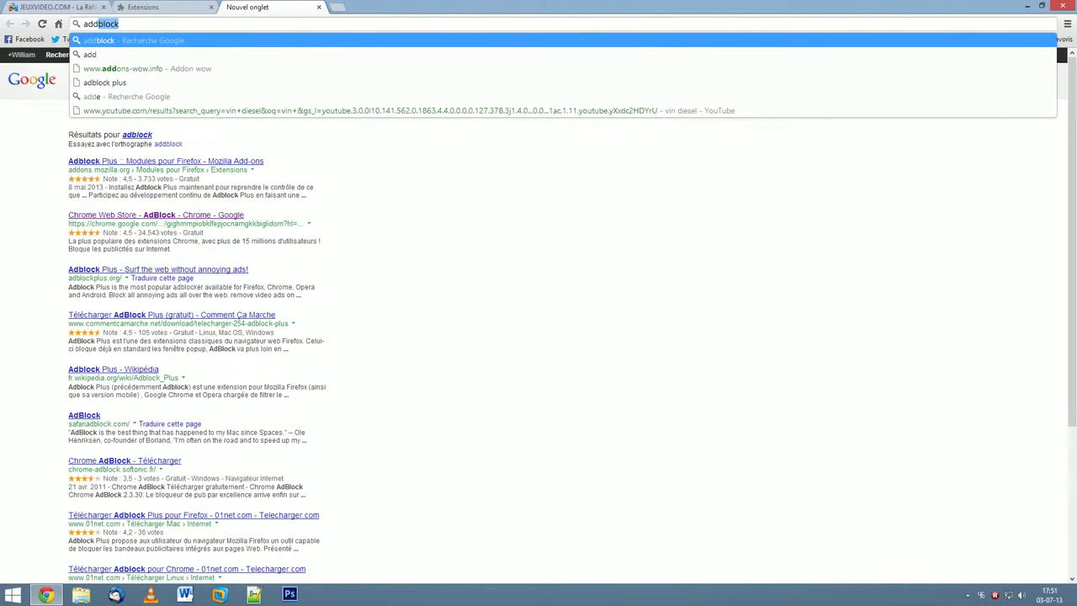
key("Return")
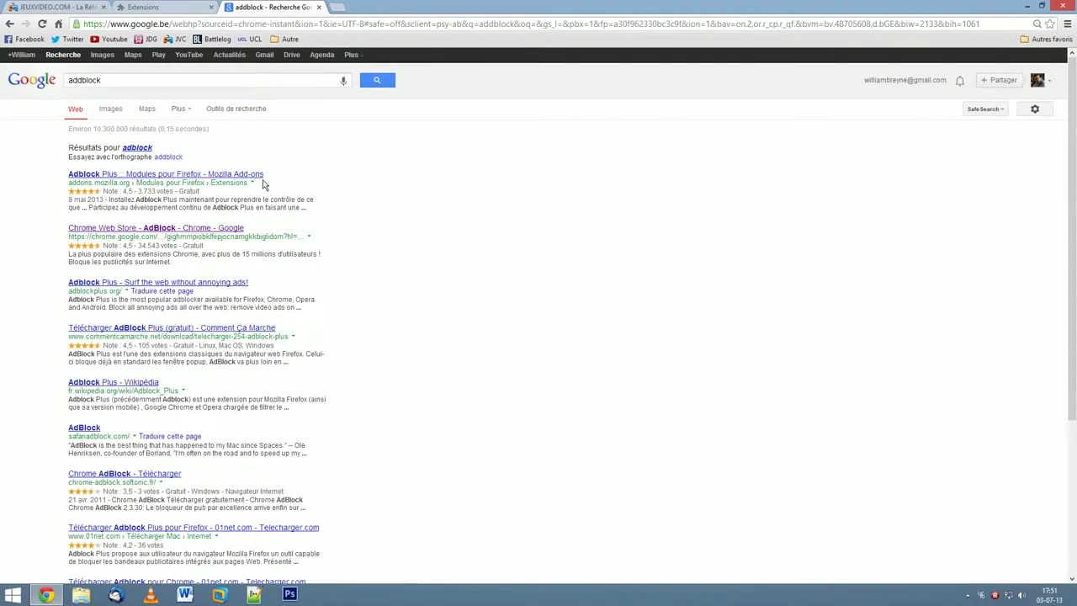
left_click(123, 79)
type("plus")
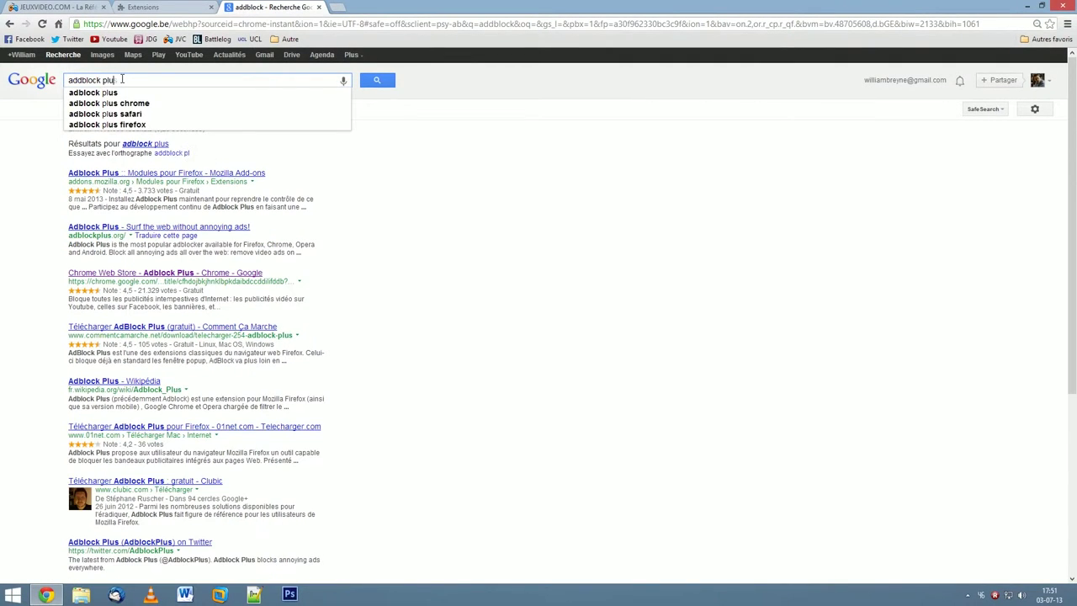
key("Return")
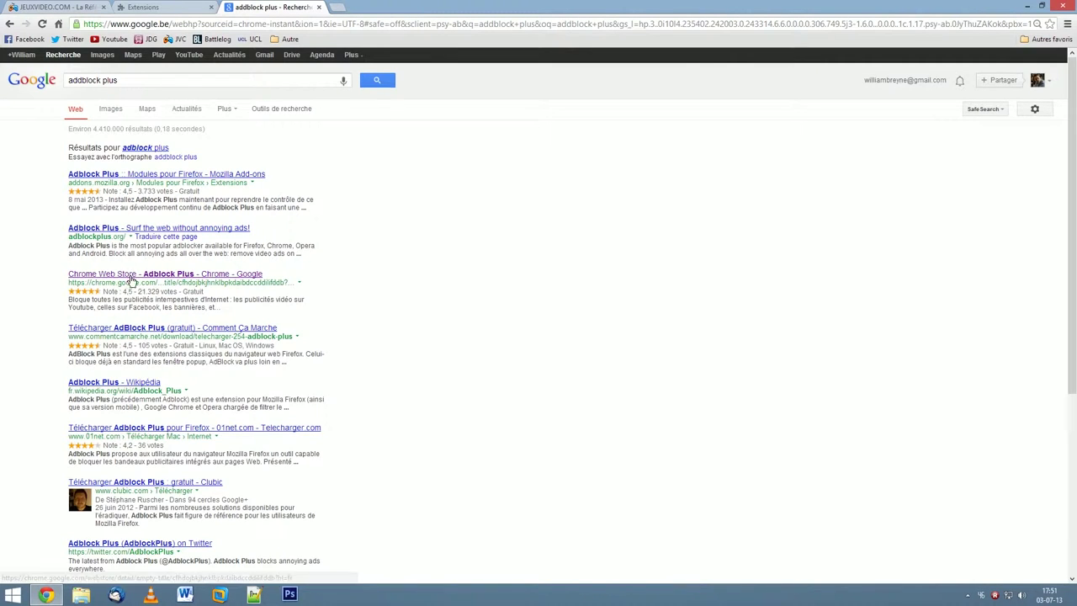
- Open the Adblock Plus Chrome Web Store listing, then close it without adding it
left_click(128, 274)
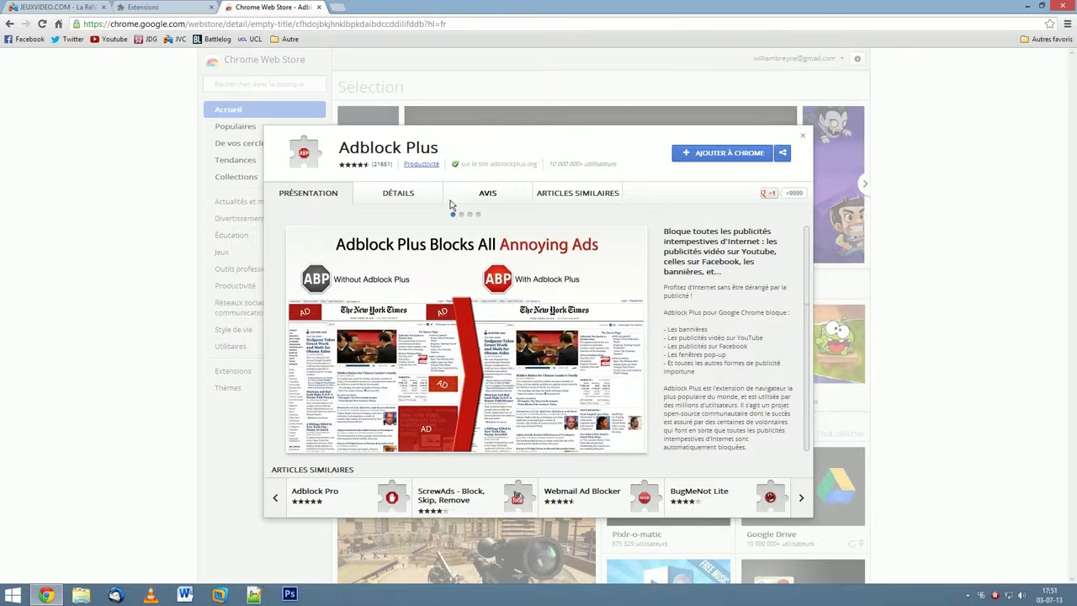
left_click(804, 137)
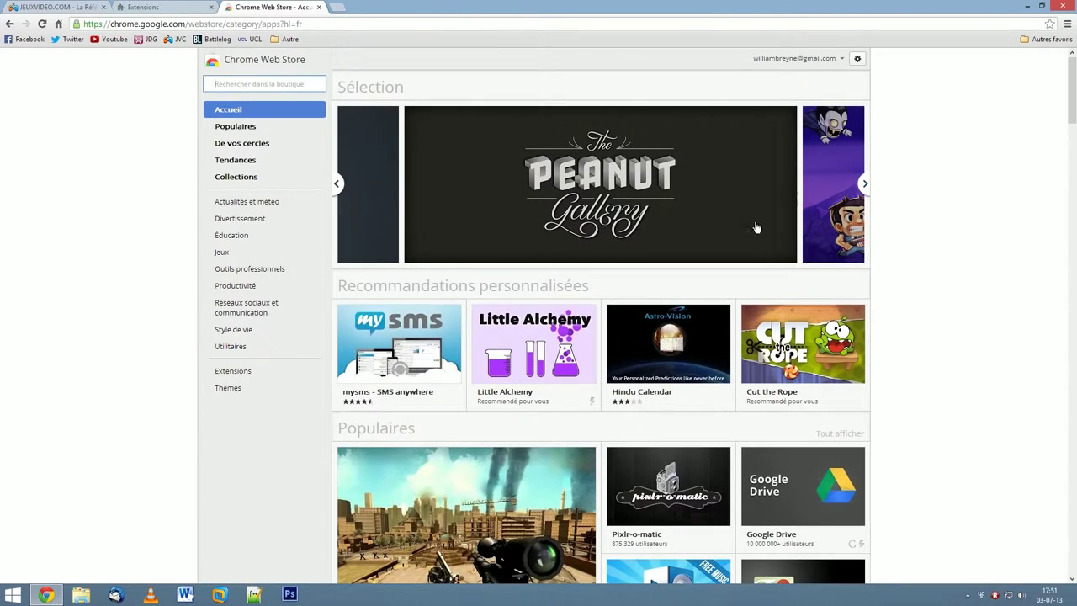
- Close the Web Store tab and open Chrome's Extensions page, where AdBlock 2.6.2 is disabled
left_click(318, 7)
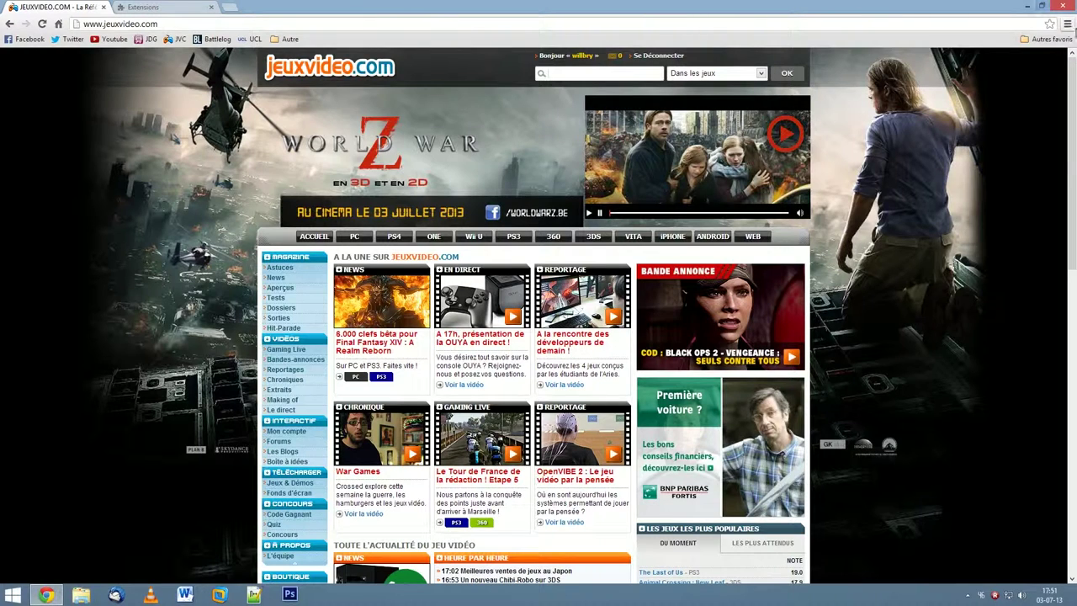
left_click(1068, 24)
left_click(900, 330)
left_click(37, 106)
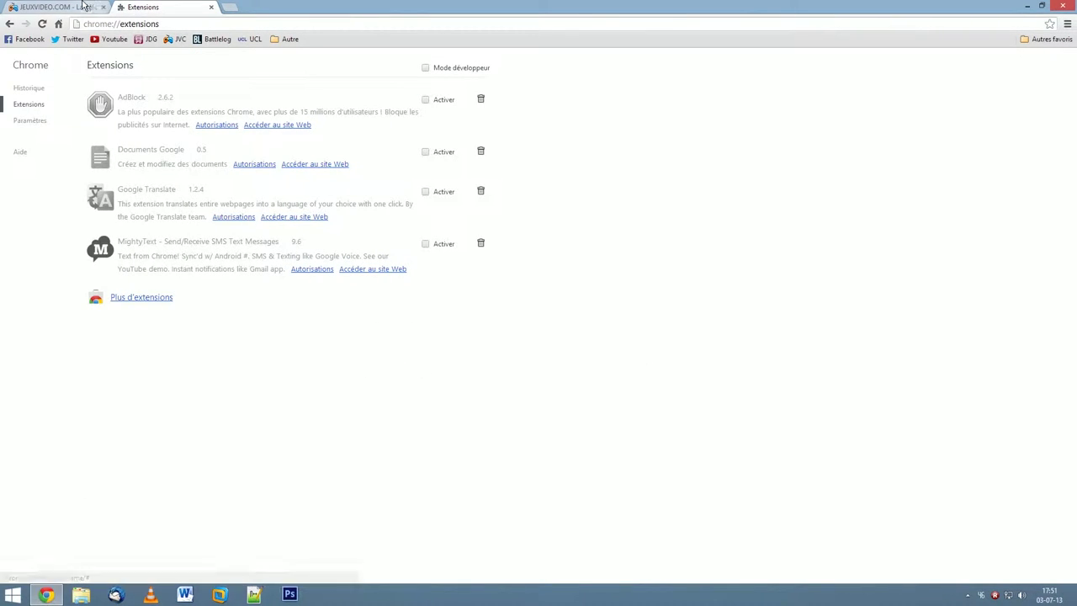
- Look over the ad-covered jeuxvideo.com homepage again, then return to the Extensions page
left_click(44, 6)
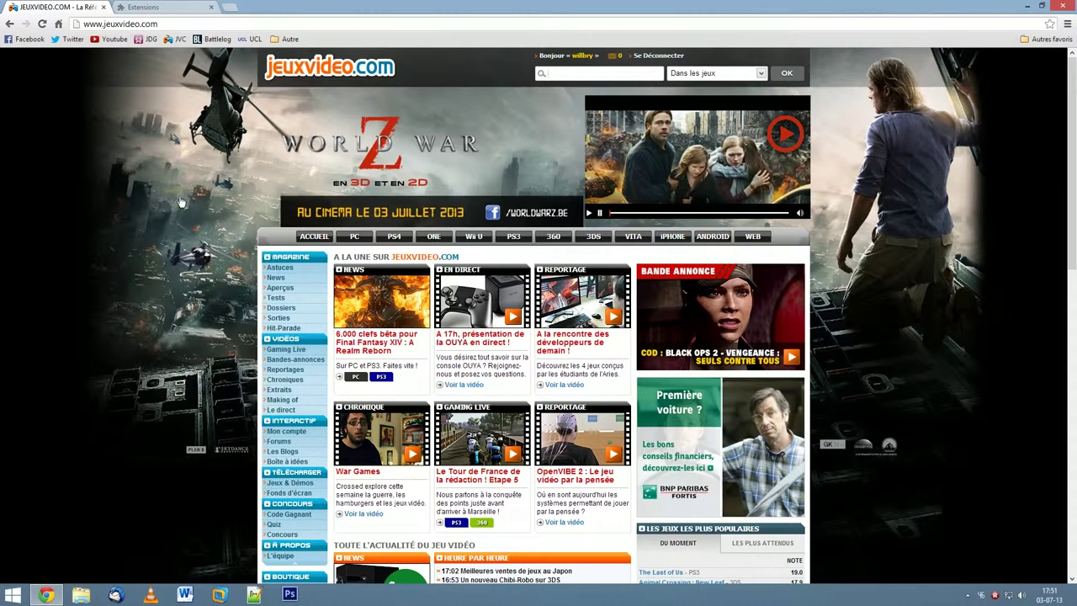
mouse_move(752, 415)
scroll(885, 268, "down", 3)
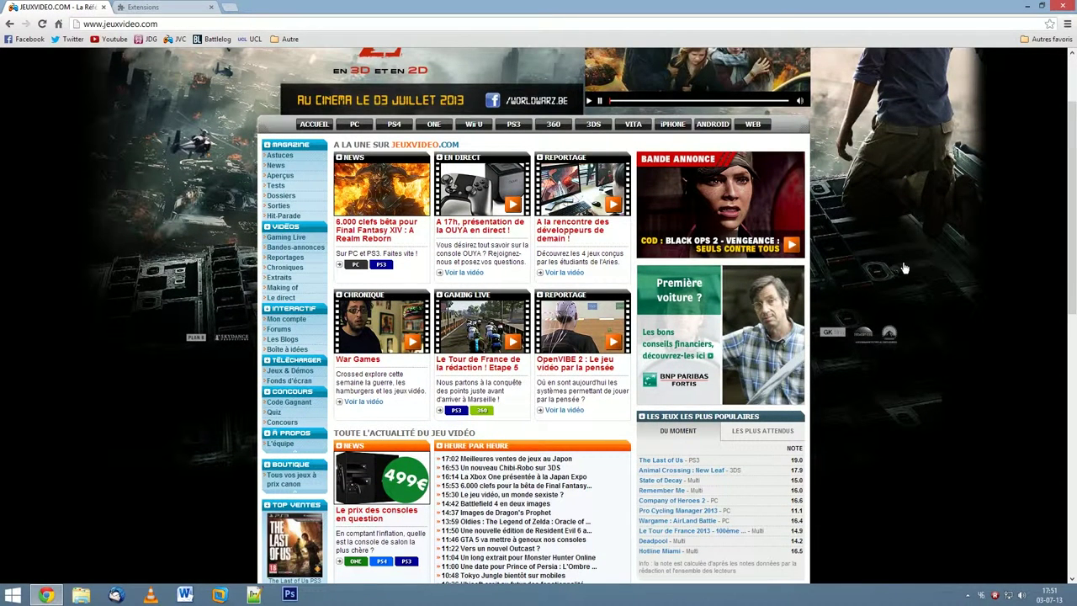
mouse_move(765, 310)
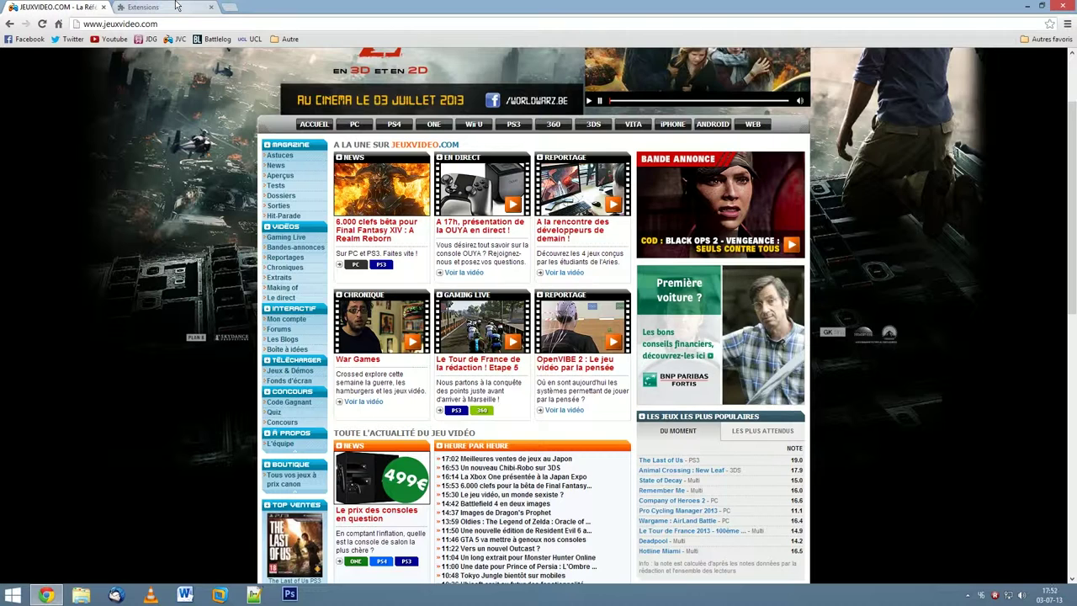
left_click(177, 6)
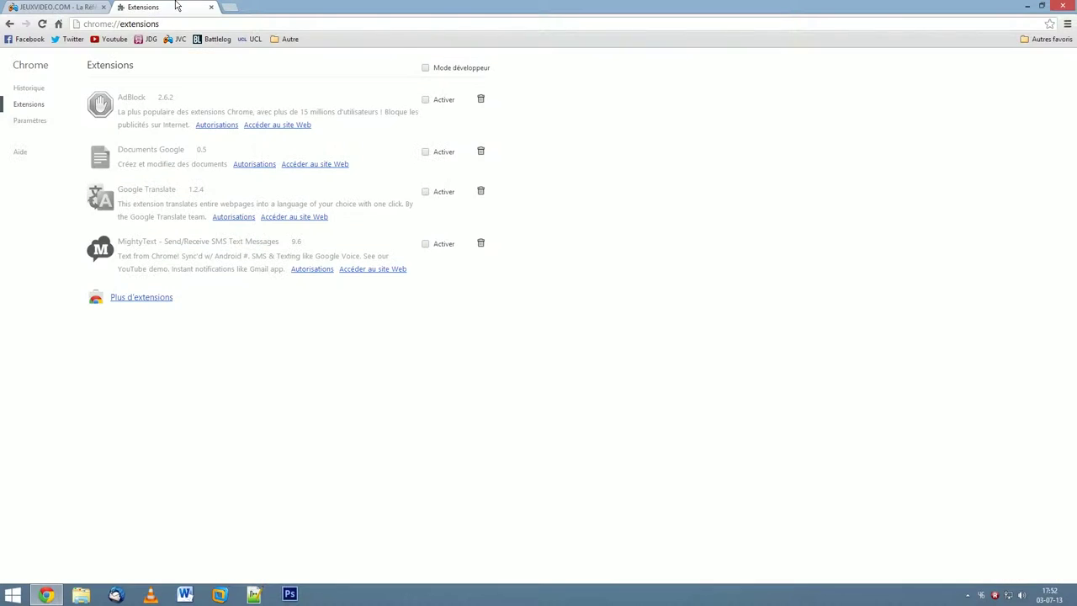
- Tick Activer to enable AdBlock 2.6.2, then go back to the jeuxvideo.com tab
left_click(425, 99)
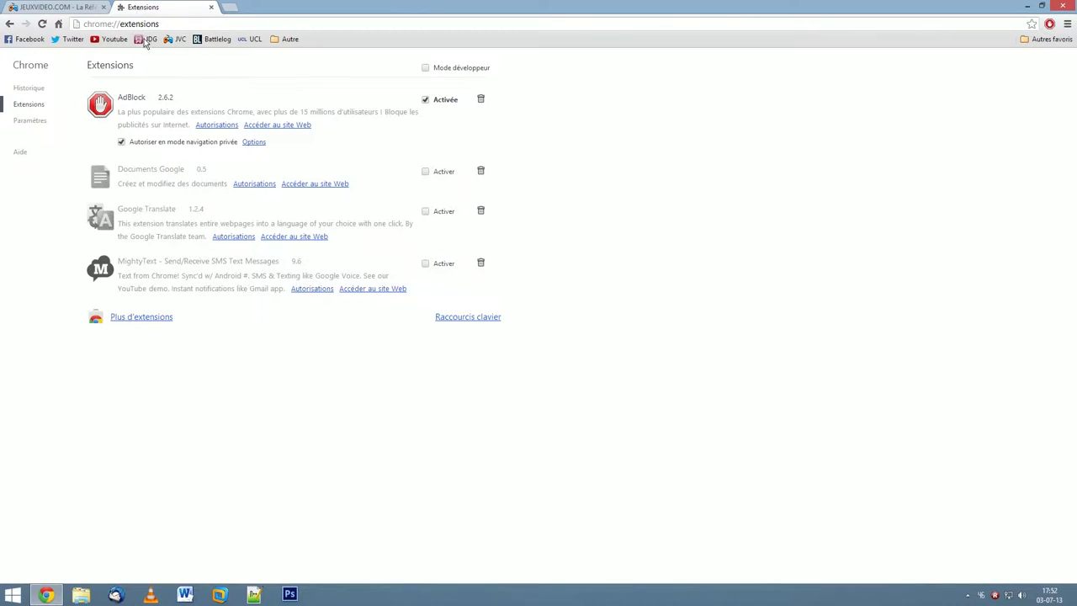
left_click(83, 6)
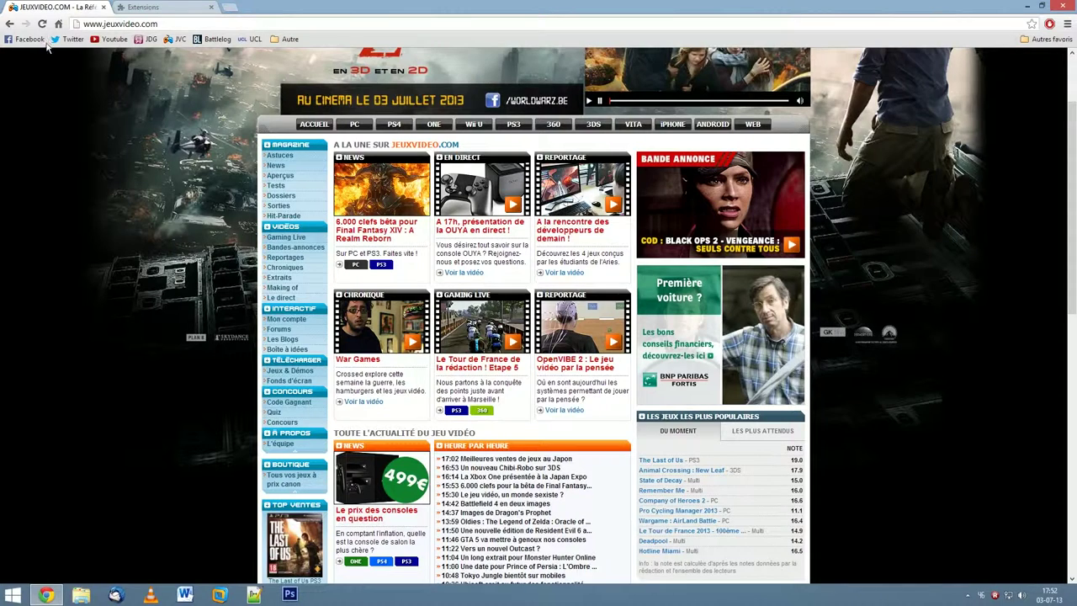
- Reload jeuxvideo.com to confirm the wallpaper ad is gone, then close the Extensions tab and Chrome
left_click(42, 25)
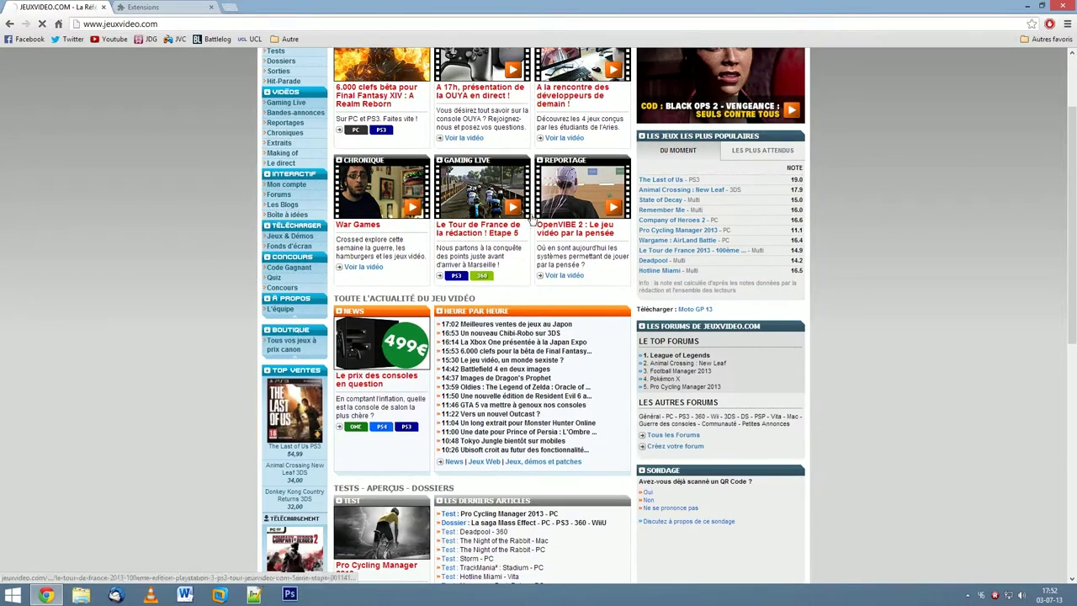
scroll(151, 81, "up", 2)
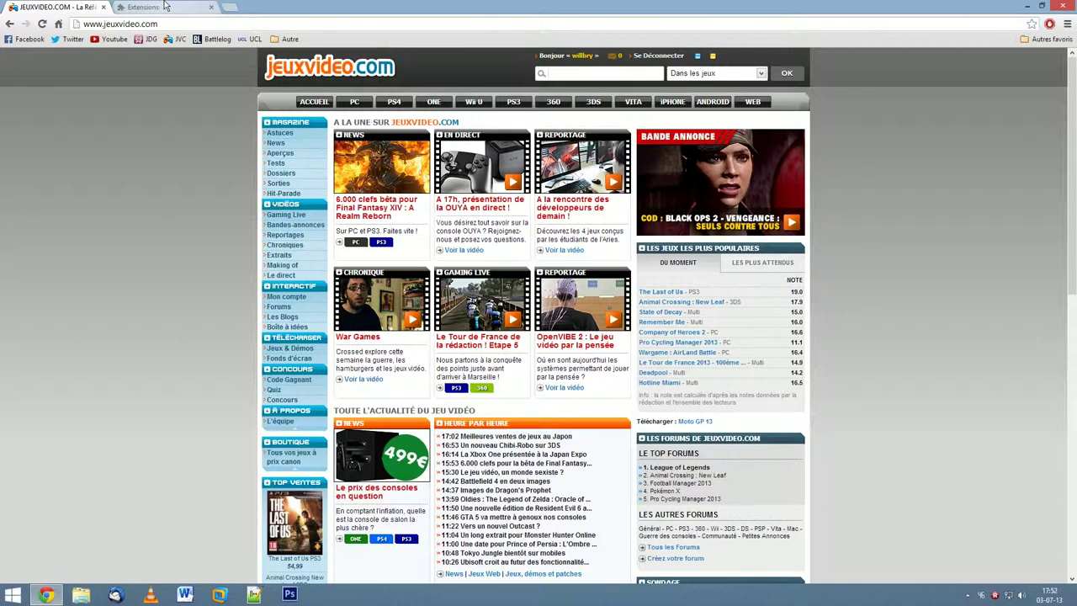
key("ctrl+Tab")
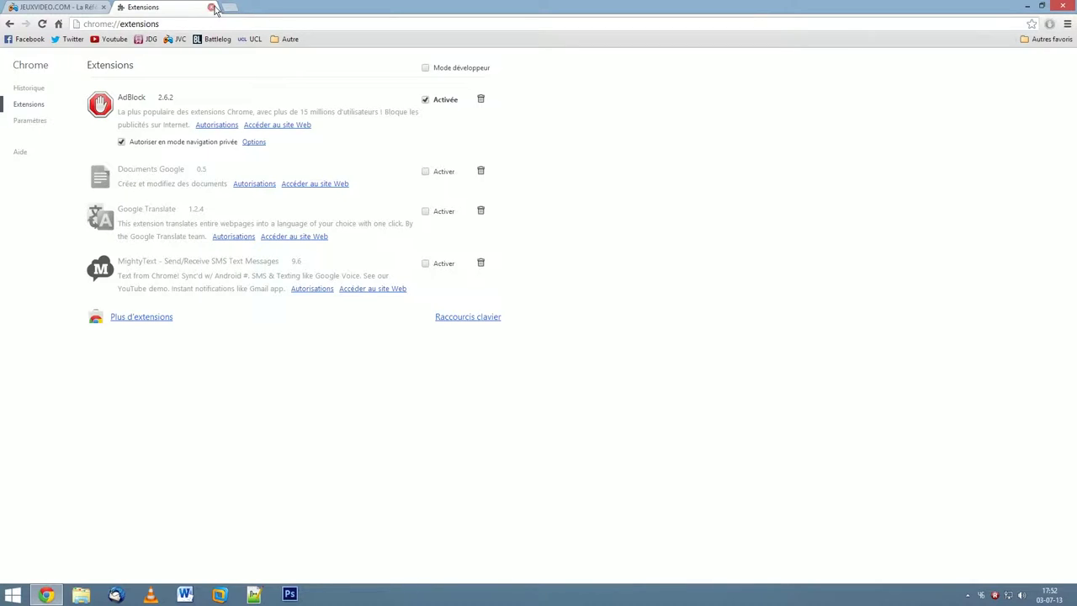
left_click(211, 6)
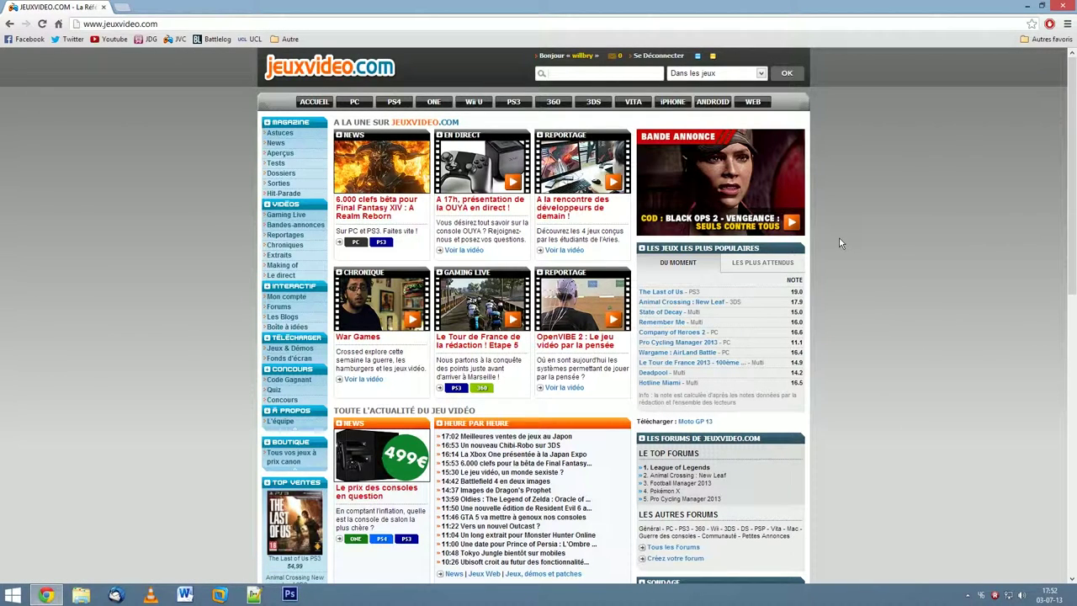
left_click(1070, 6)
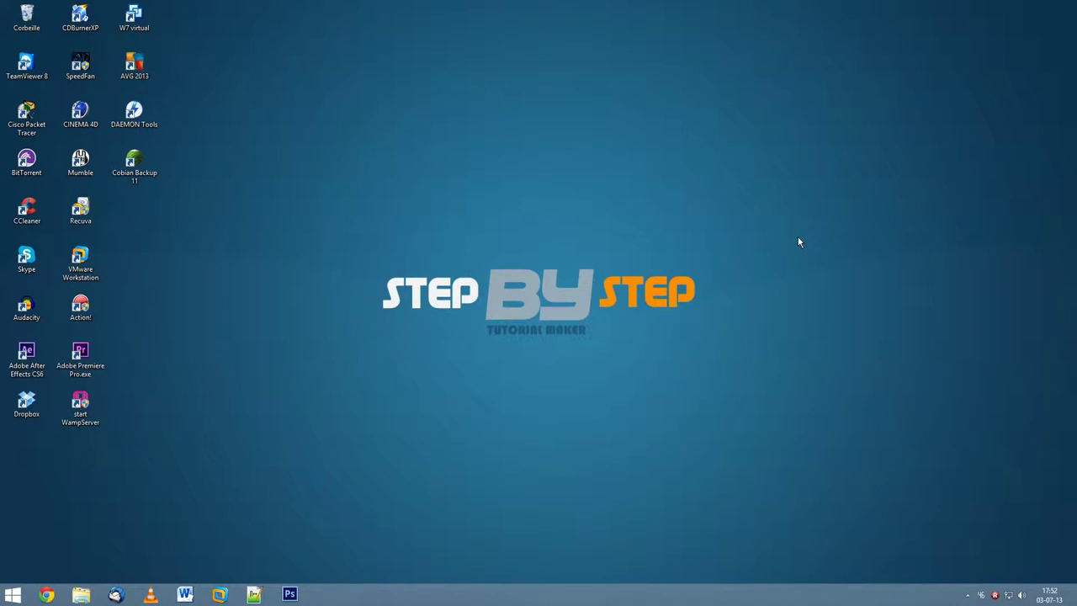